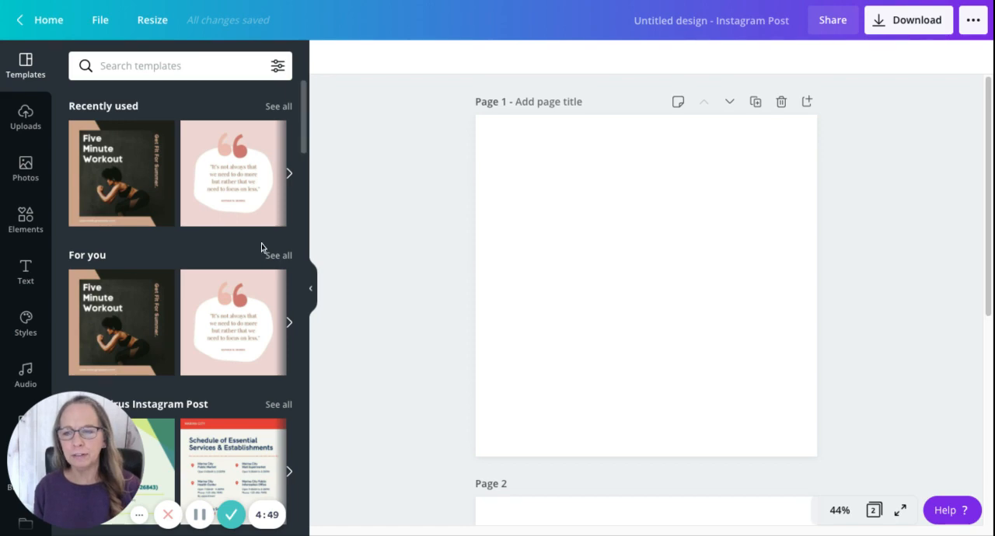
# Step: Add the recently used bulldog photo to page 1 and move it up near the page's top edge
pyautogui.click(24, 173)
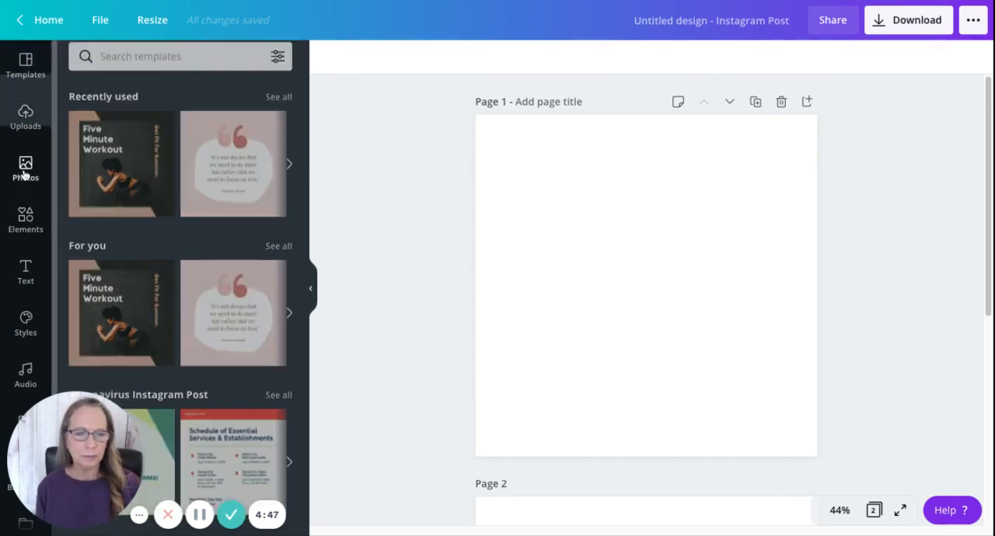
pyautogui.click(119, 187)
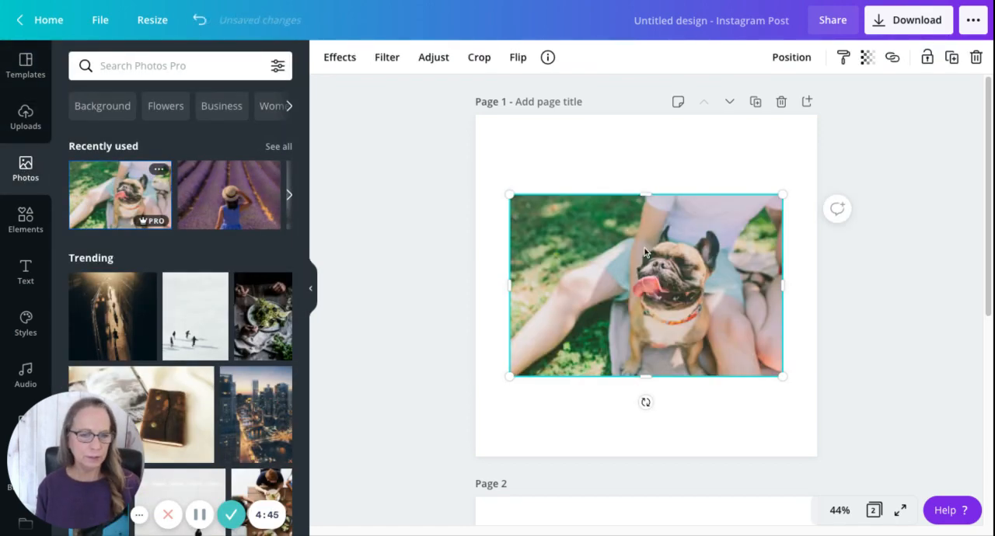
pyautogui.moveTo(633, 291); pyautogui.dragTo(631, 235)
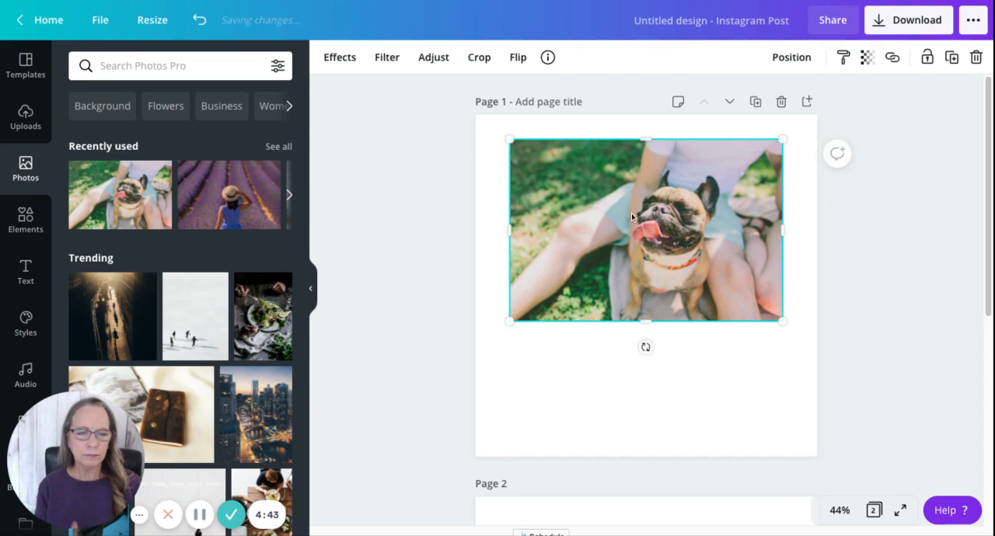
# Step: Browse the photo's available effects and view the Pixelate effect's description, then return to the effects list
pyautogui.click(339, 61)
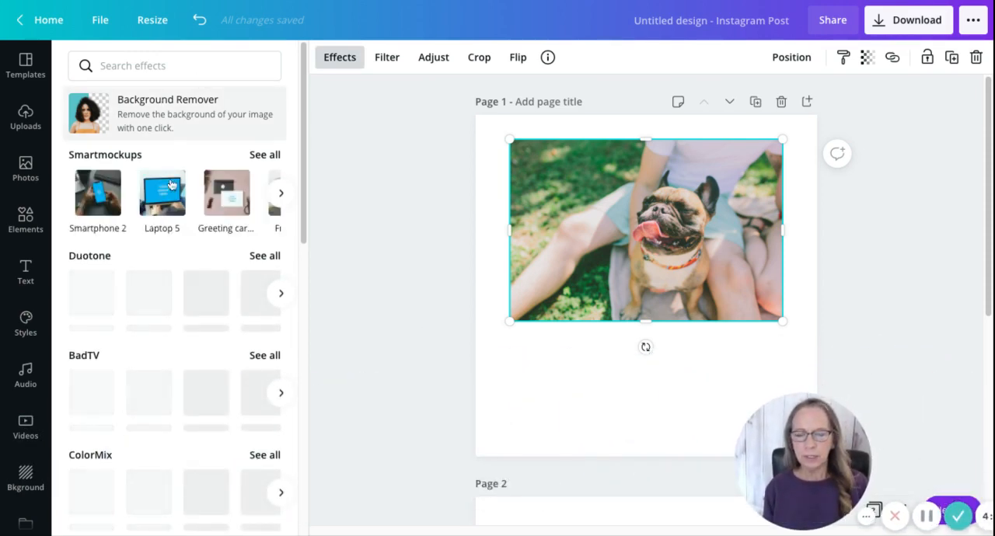
pyautogui.scroll(-9, 221, 228)
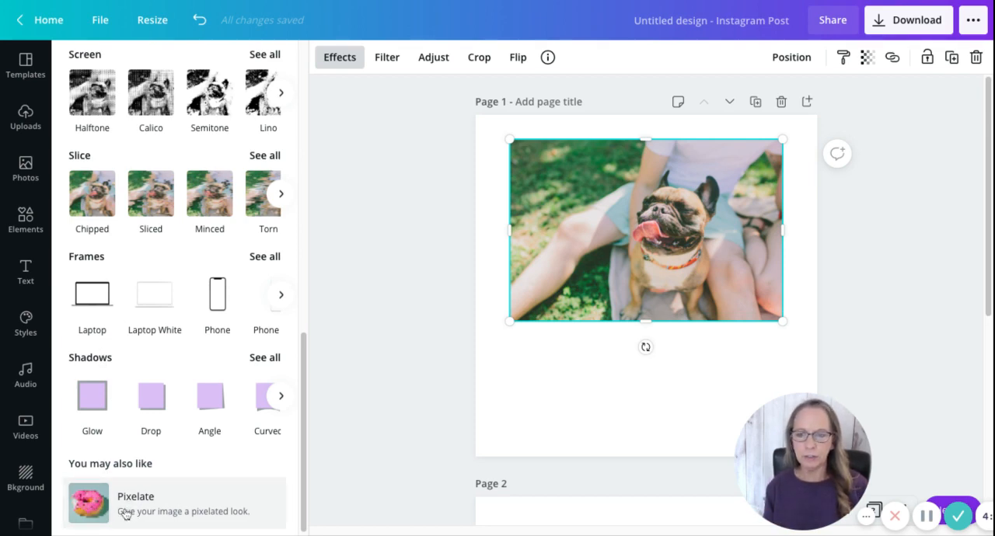
pyautogui.click(124, 509)
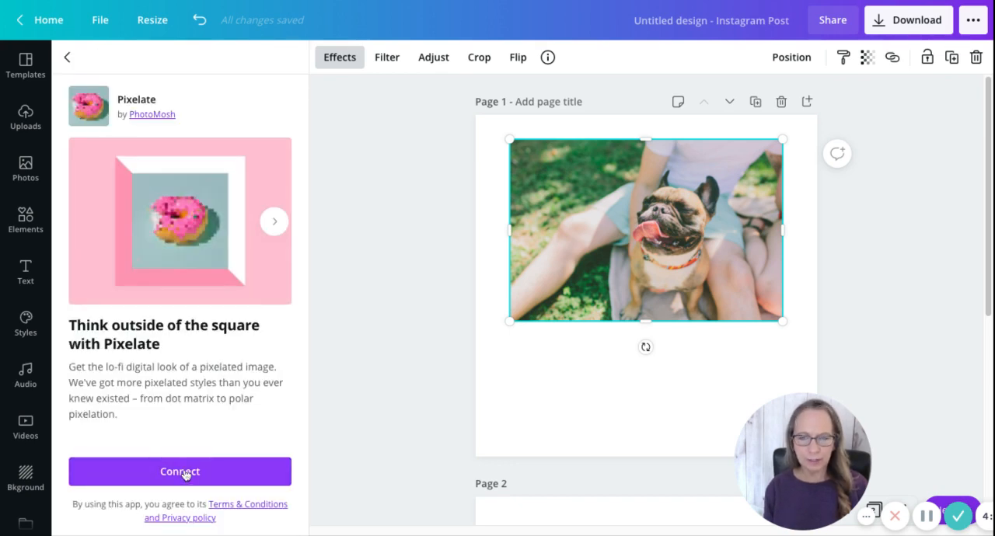
pyautogui.click(67, 59)
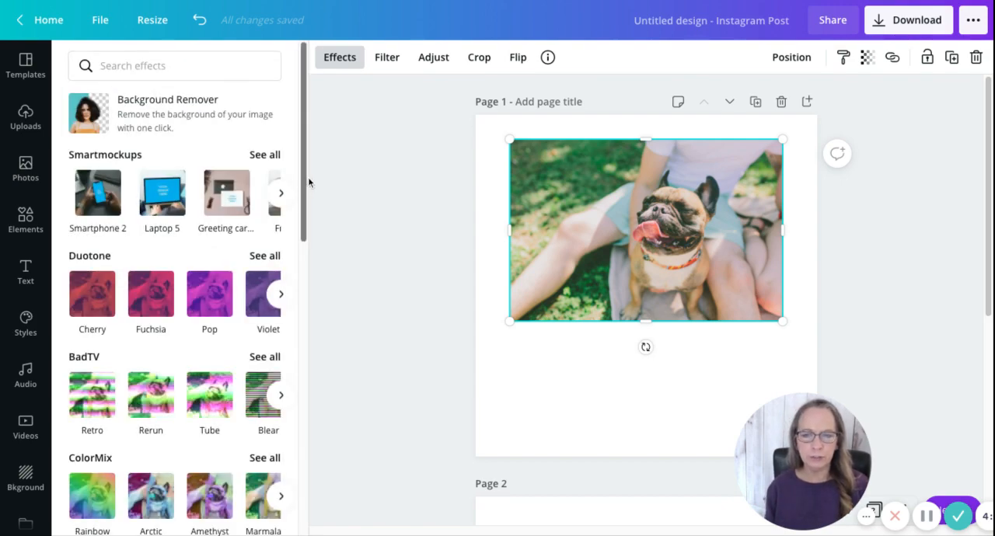
# Step: Show the full set of Shadows effects for the bulldog photo
pyautogui.scroll(-1, 305, 181)
pyautogui.scroll(-15, 306, 182)
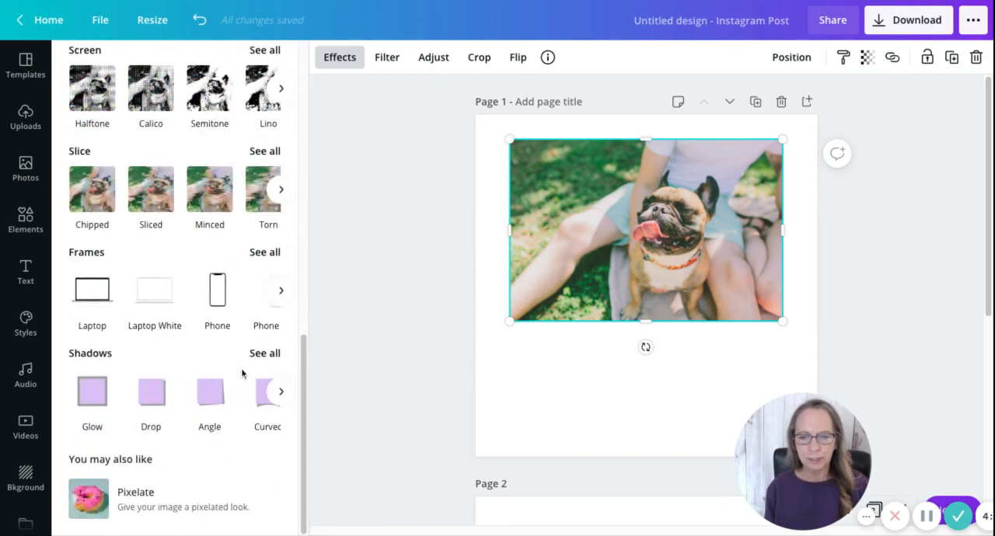
pyautogui.click(259, 353)
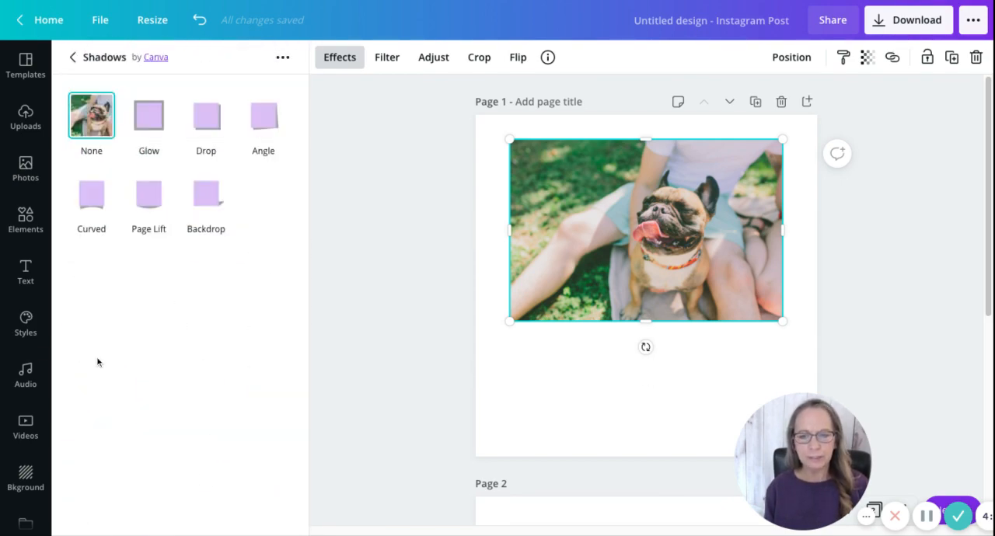
# Step: Try the Glow, Drop, Angle, Curved, Page Lift and Backdrop shadows on the bulldog photo
pyautogui.click(152, 128)
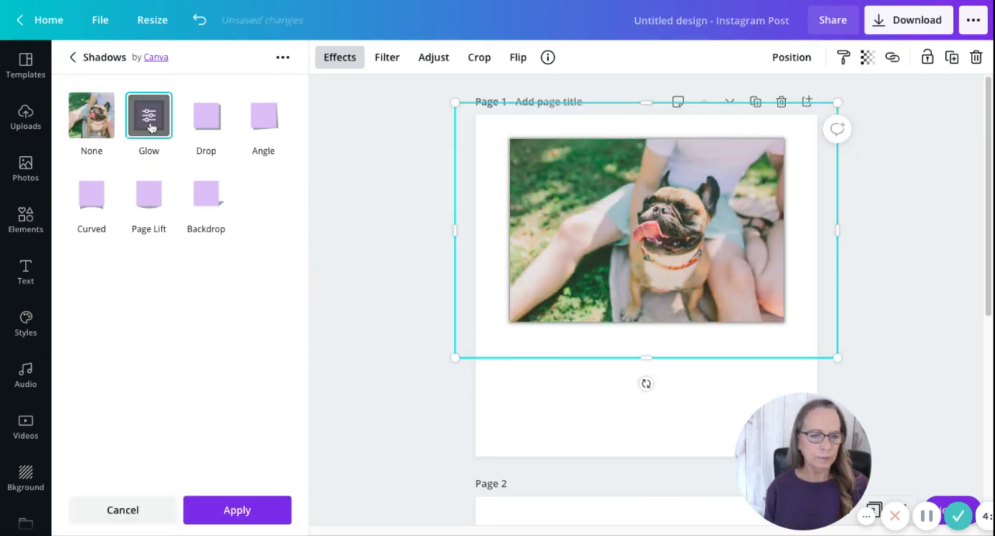
pyautogui.click(207, 124)
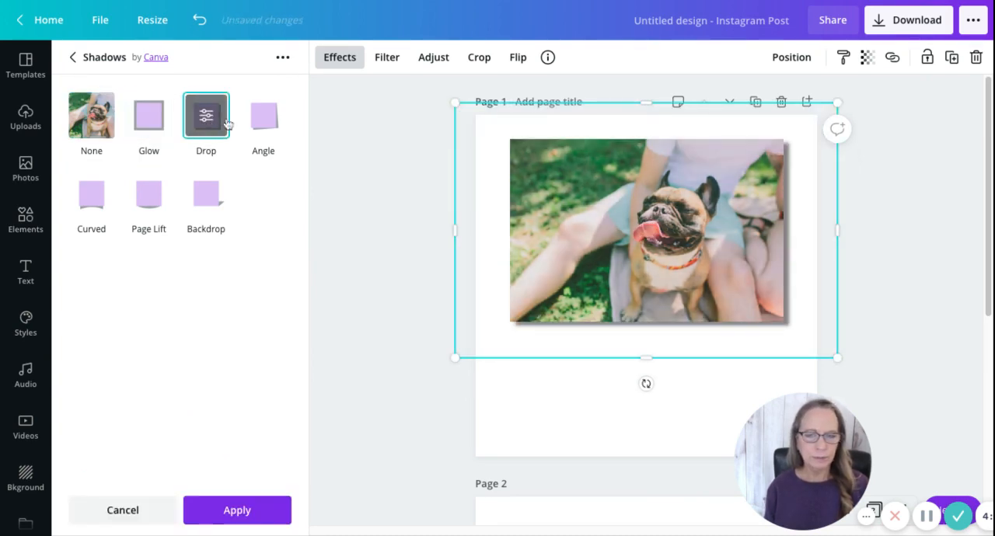
pyautogui.click(263, 121)
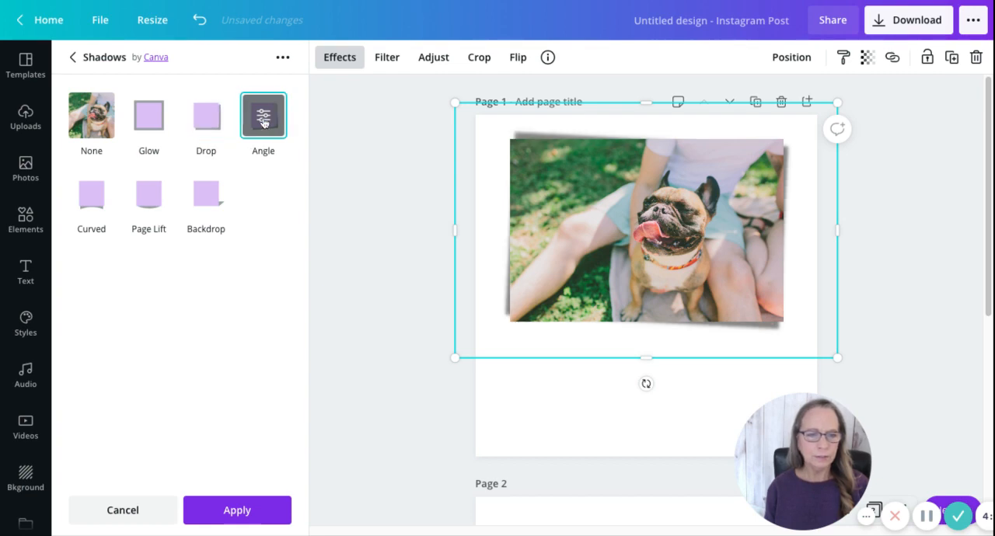
pyautogui.click(113, 199)
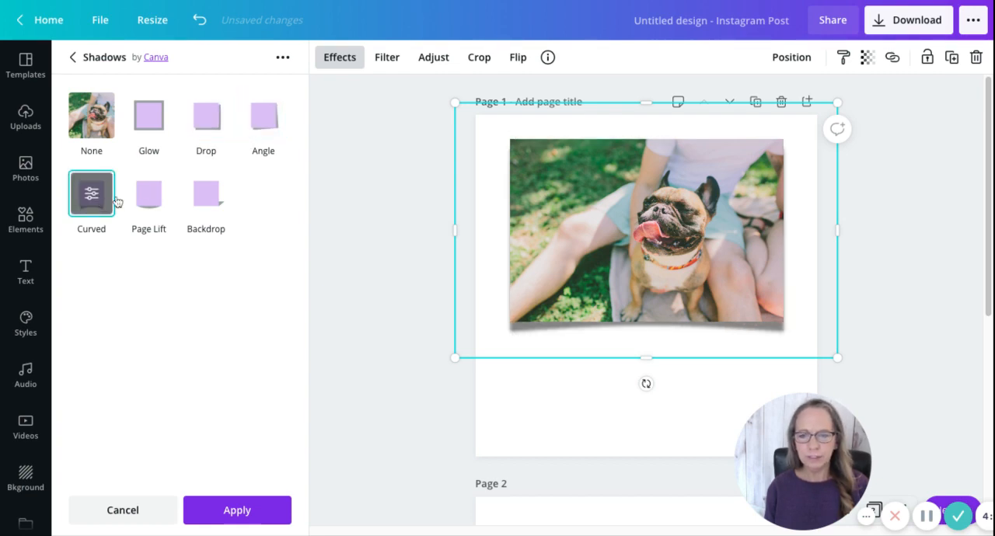
pyautogui.click(148, 195)
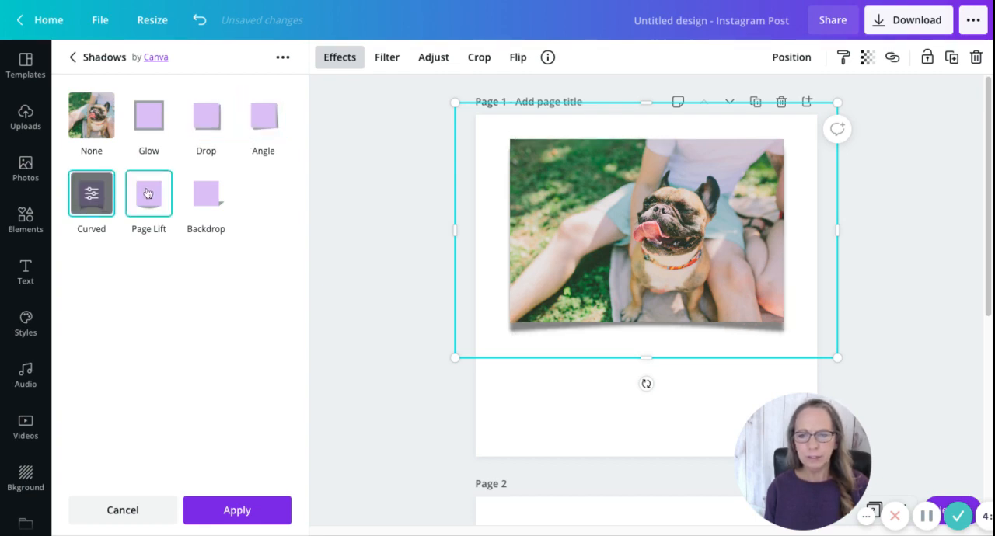
pyautogui.click(207, 197)
# Step: Nudge the bulldog photo slightly left and give it a Curved shadow with curve 19, offset 4, transparency 97 and blur 16
pyautogui.moveTo(582, 250)
pyautogui.mouseDown()
pyautogui.moveTo(543, 285)
pyautogui.moveTo(572, 253)
pyautogui.mouseUp()
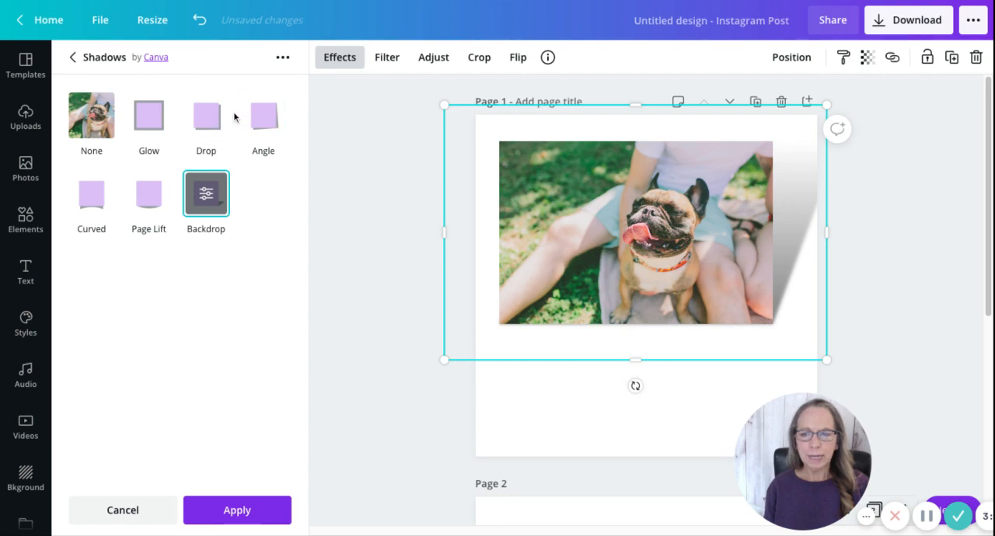
pyautogui.click(92, 200)
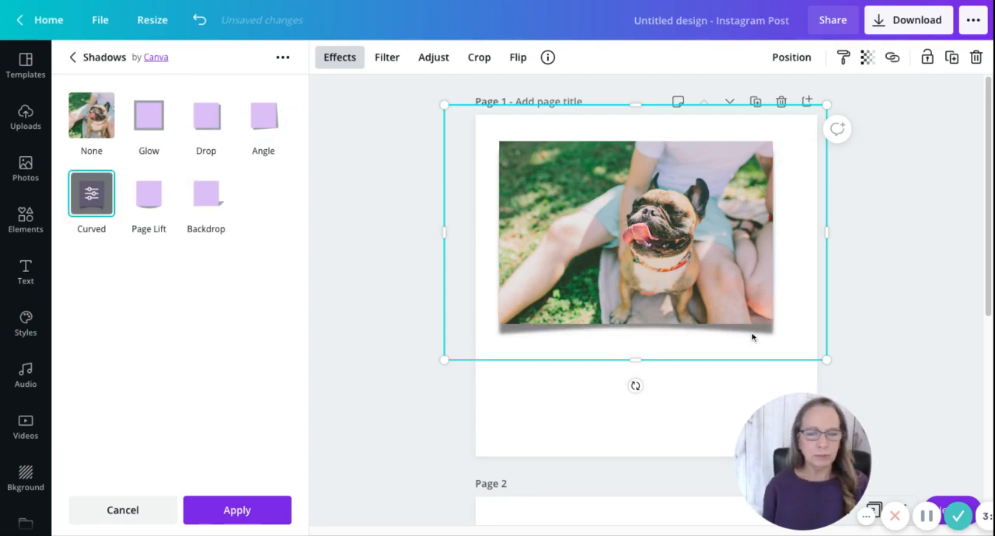
pyautogui.click(93, 198)
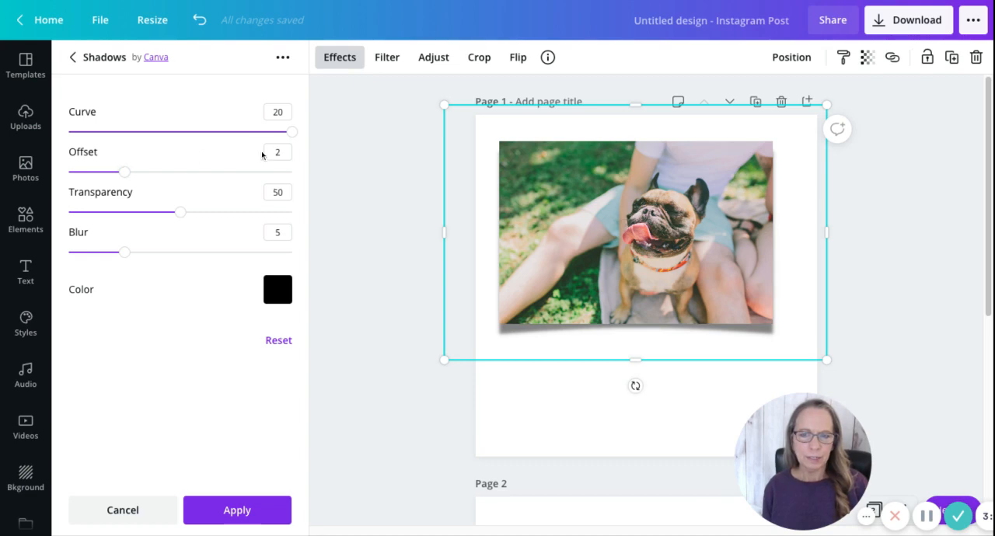
pyautogui.moveTo(291, 132)
pyautogui.mouseDown()
pyautogui.moveTo(68, 132)
pyautogui.moveTo(286, 132)
pyautogui.mouseUp()
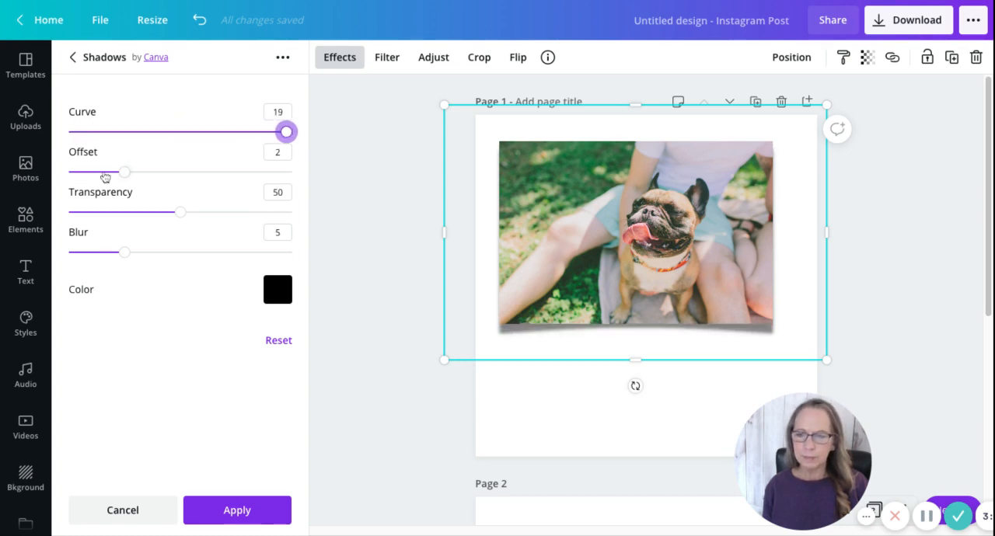
pyautogui.moveTo(124, 172); pyautogui.dragTo(181, 172)
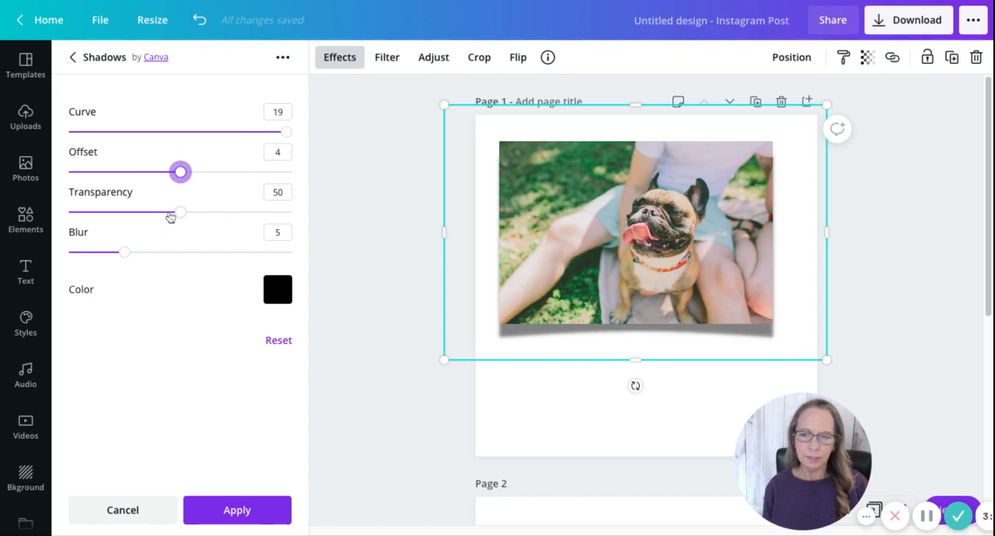
pyautogui.moveTo(180, 211); pyautogui.dragTo(285, 211)
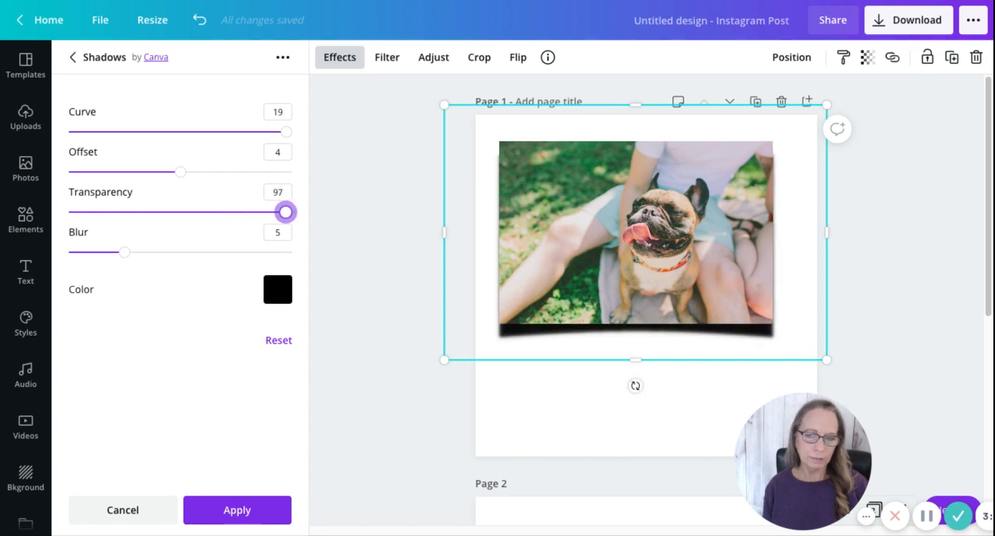
pyautogui.moveTo(125, 254); pyautogui.dragTo(247, 252)
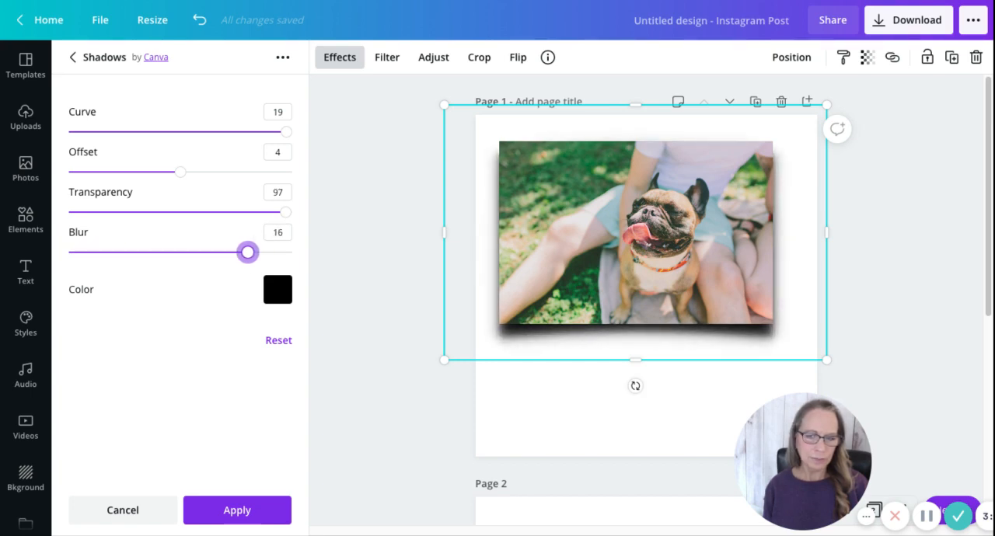
# Step: Set the Curved shadow's color to grey #8D8A8A and apply the effect to the bulldog photo
pyautogui.click(277, 290)
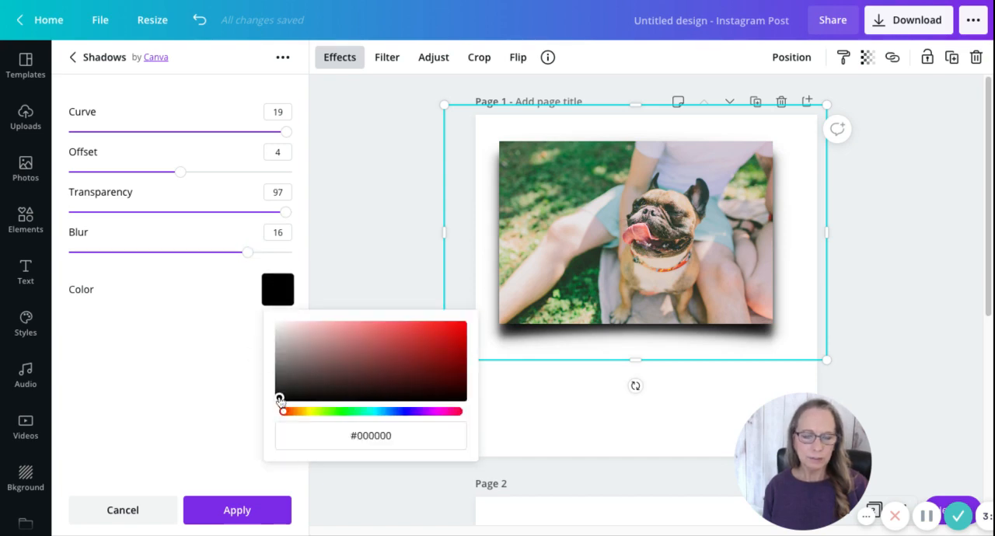
pyautogui.moveTo(280, 400); pyautogui.dragTo(279, 360)
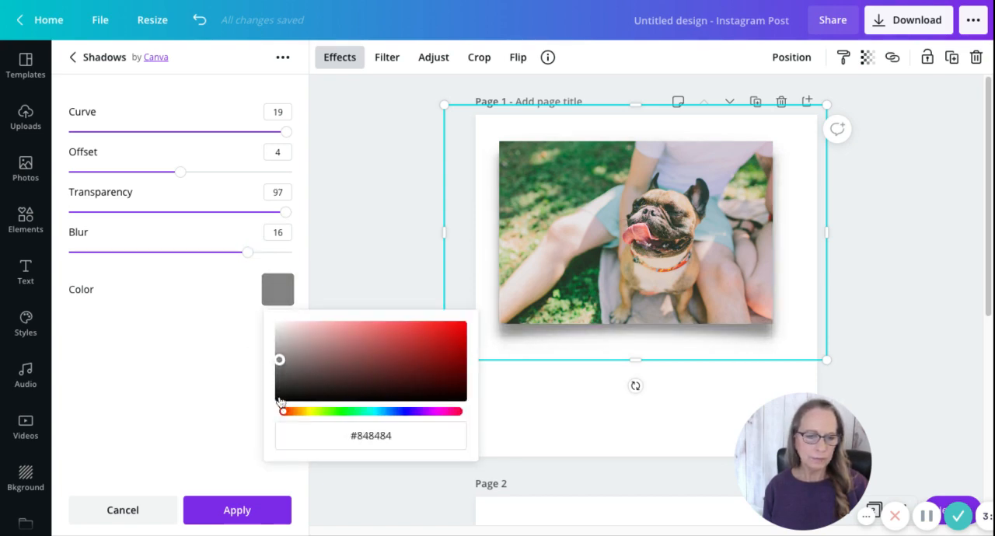
pyautogui.click(374, 346)
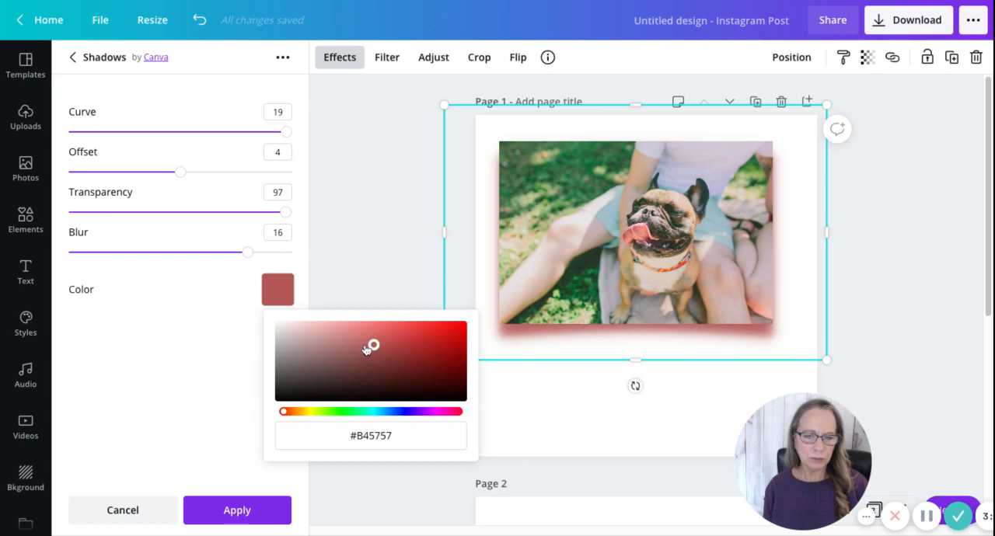
pyautogui.click(311, 326)
pyautogui.click(280, 360)
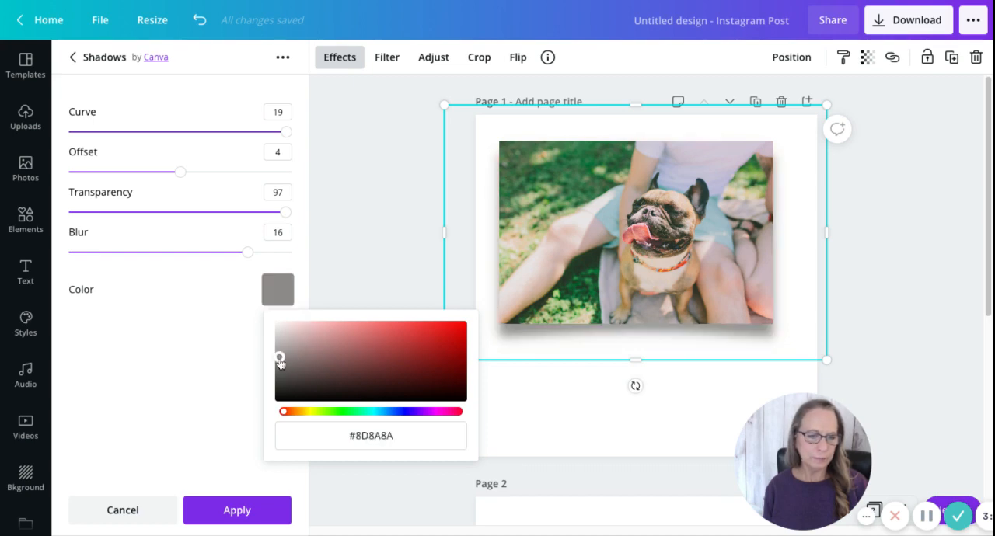
pyautogui.click(161, 276)
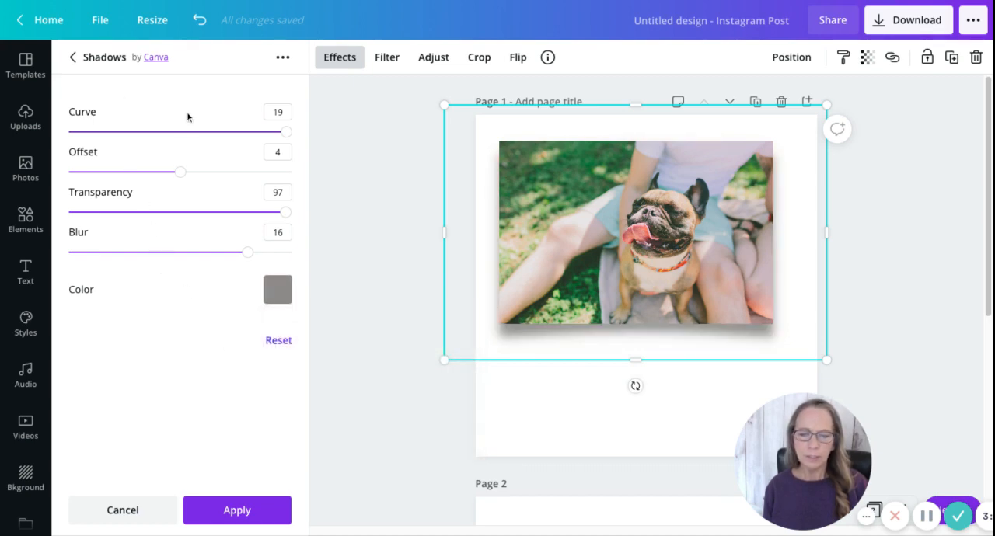
pyautogui.click(274, 499)
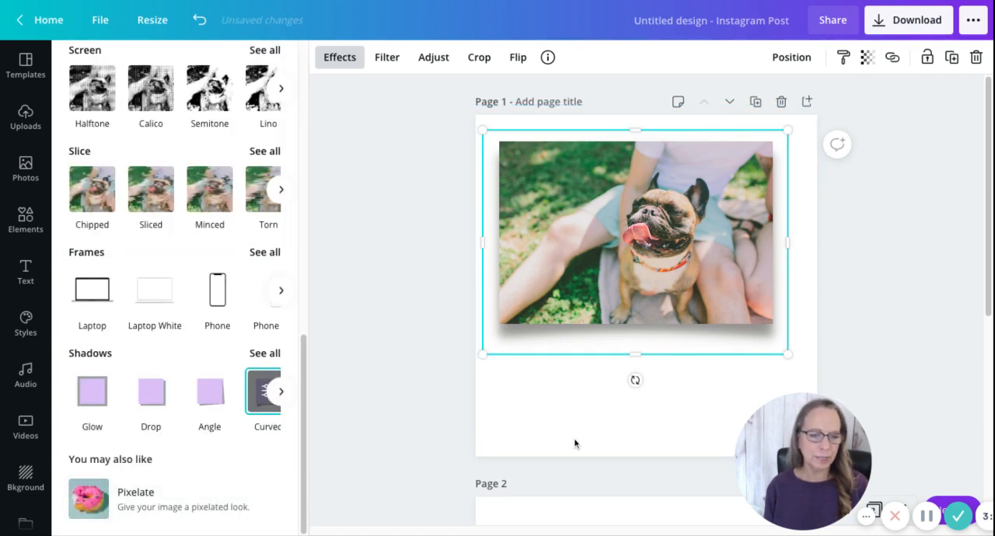
# Step: Add the recently used lavender field photo to page 2 and move it up near the page's top edge
pyautogui.scroll(-4, 616, 370)
pyautogui.scroll(-2, 616, 328)
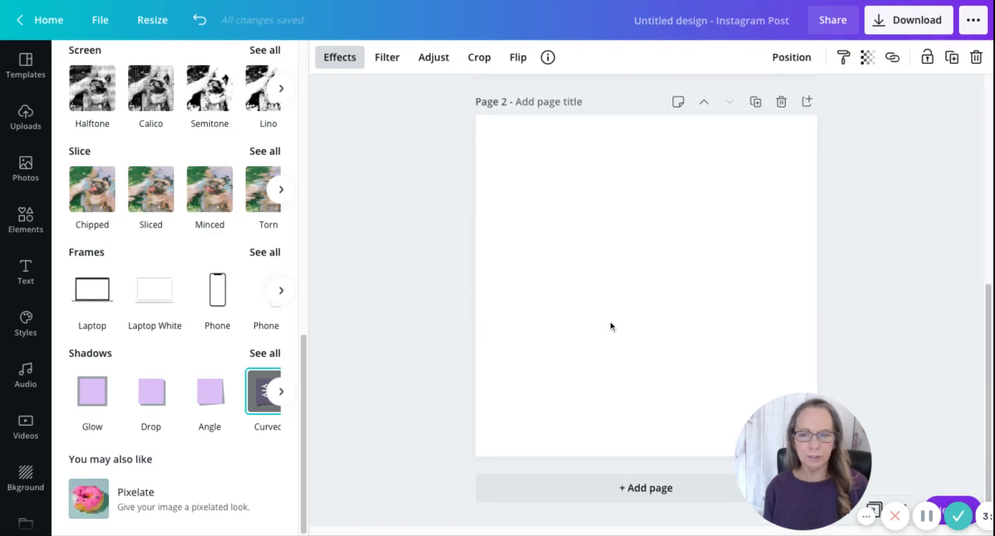
pyautogui.click(26, 166)
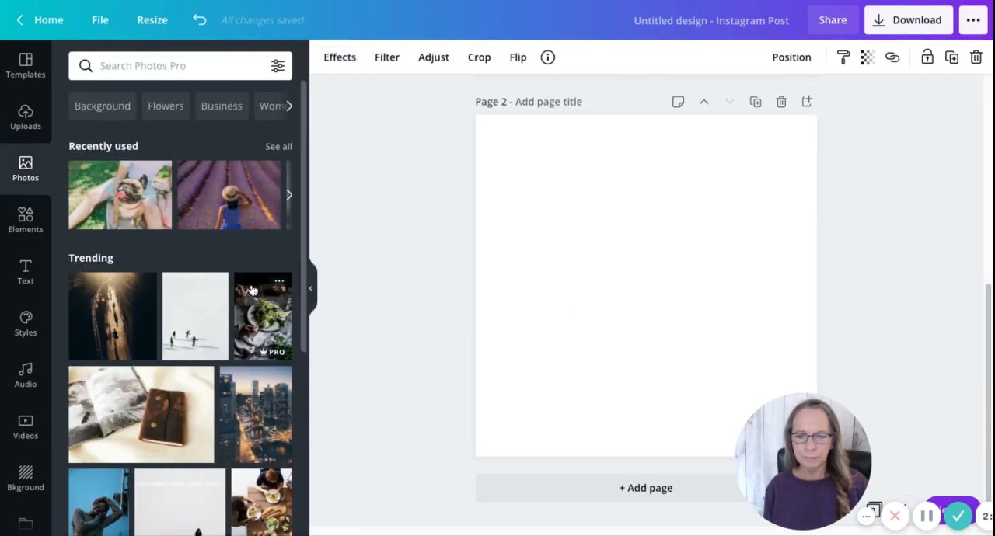
pyautogui.click(234, 198)
pyautogui.moveTo(622, 340); pyautogui.dragTo(621, 279)
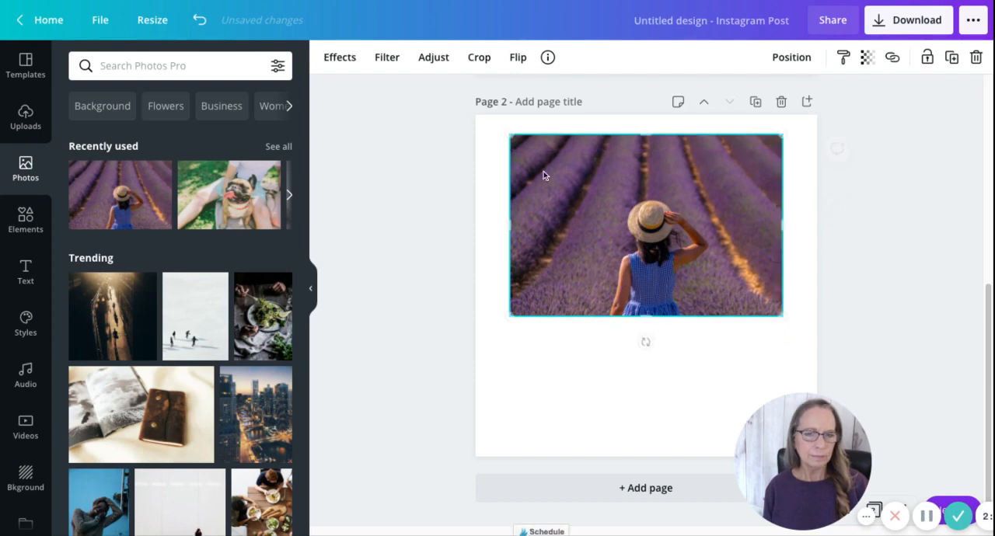
# Step: Choose the Angle shadow for the lavender field photo and move the photo slightly down on page 2
pyautogui.click(340, 57)
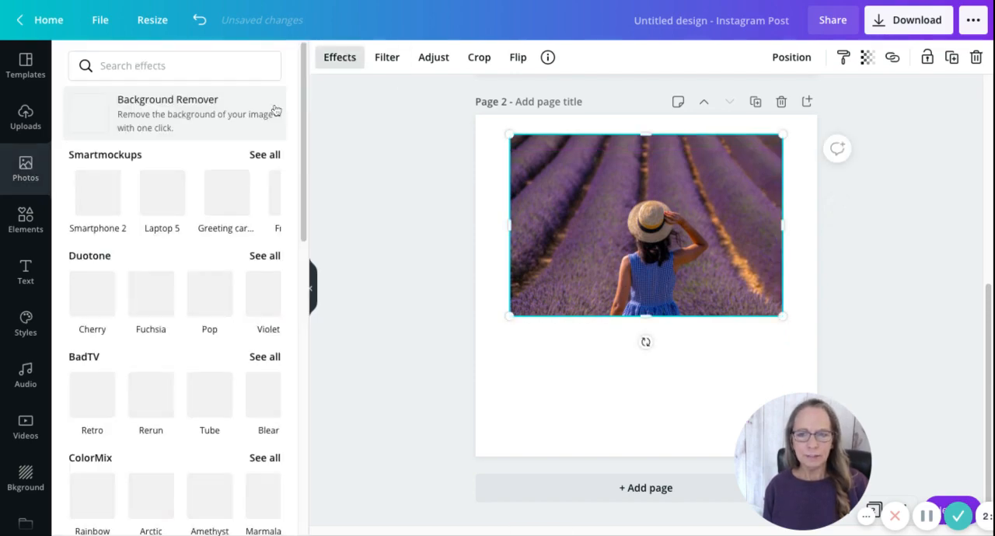
pyautogui.scroll(-10, 307, 237)
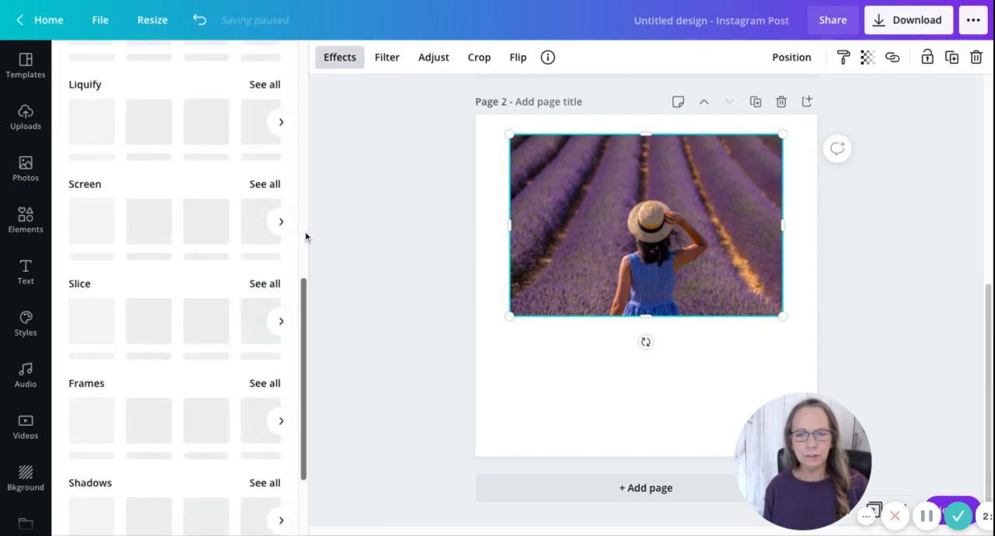
pyautogui.scroll(-3, 182, 389)
pyautogui.click(263, 354)
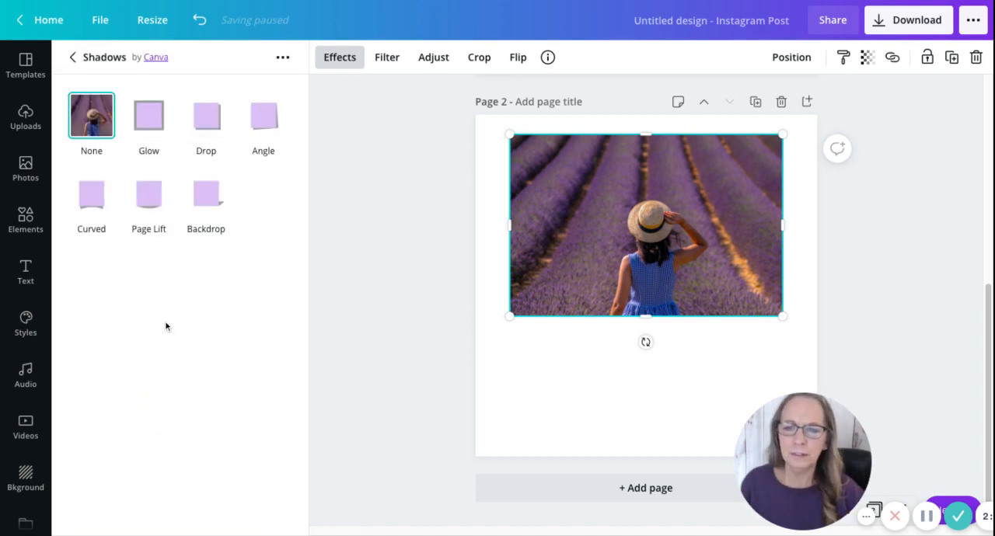
pyautogui.click(278, 129)
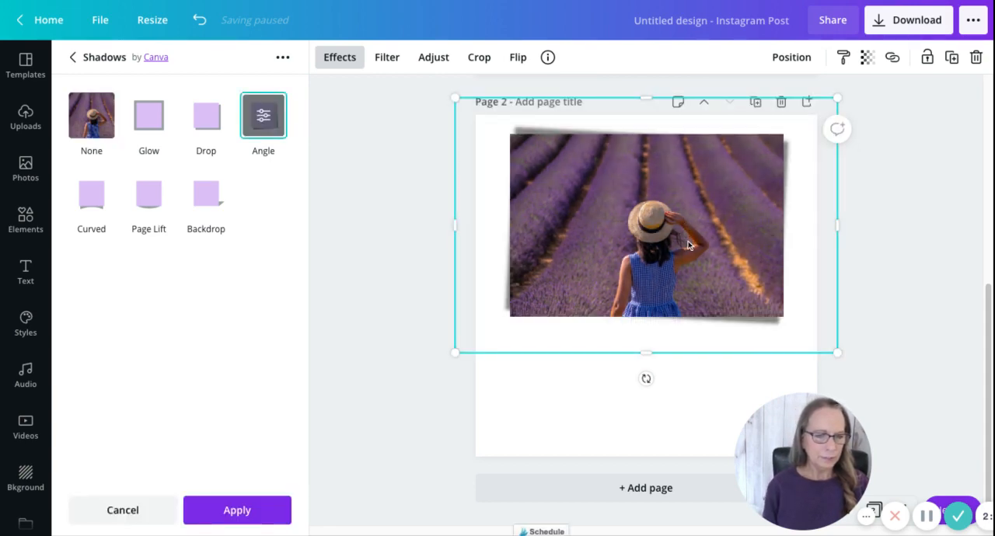
pyautogui.moveTo(646, 224); pyautogui.dragTo(647, 224)
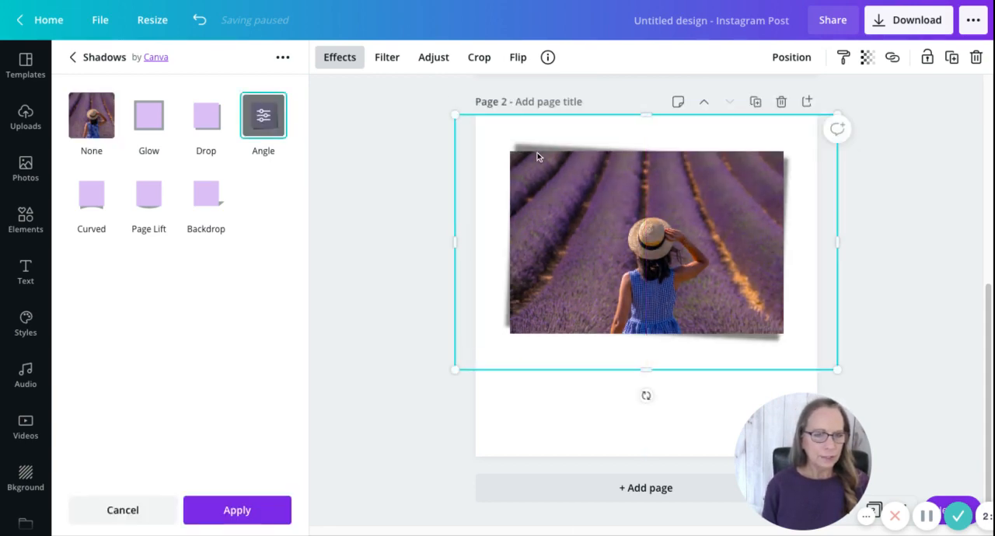
# Step: Set the lavender field photo's Angle shadow to angle -5, transparency 98 and blur 1
pyautogui.click(268, 122)
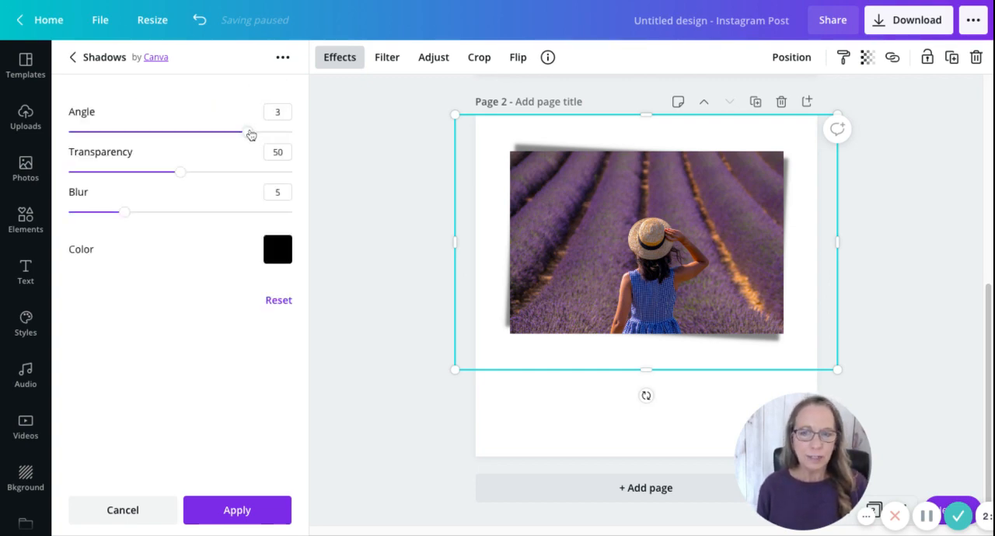
pyautogui.moveTo(251, 136); pyautogui.dragTo(248, 138)
pyautogui.press('Right')
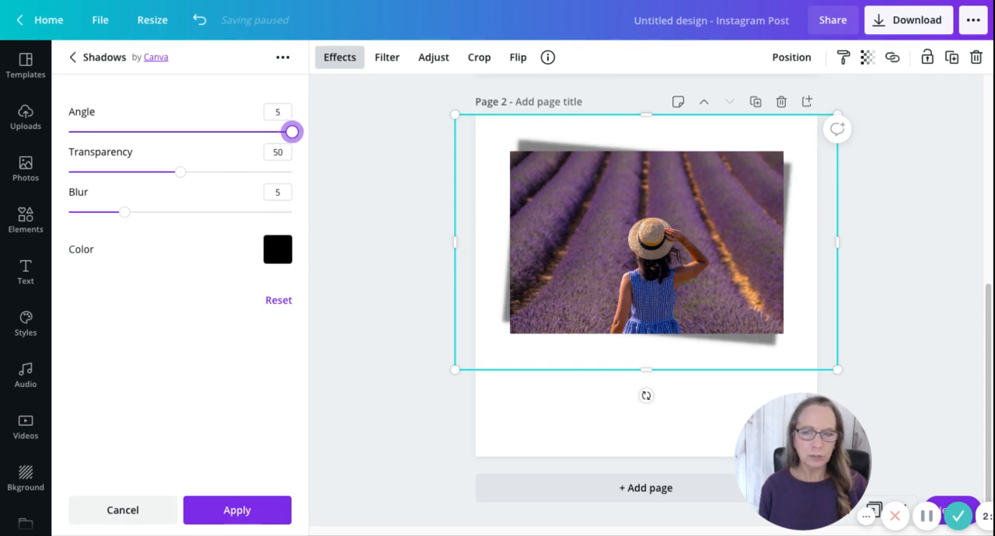
pyautogui.moveTo(291, 131); pyautogui.dragTo(68, 132)
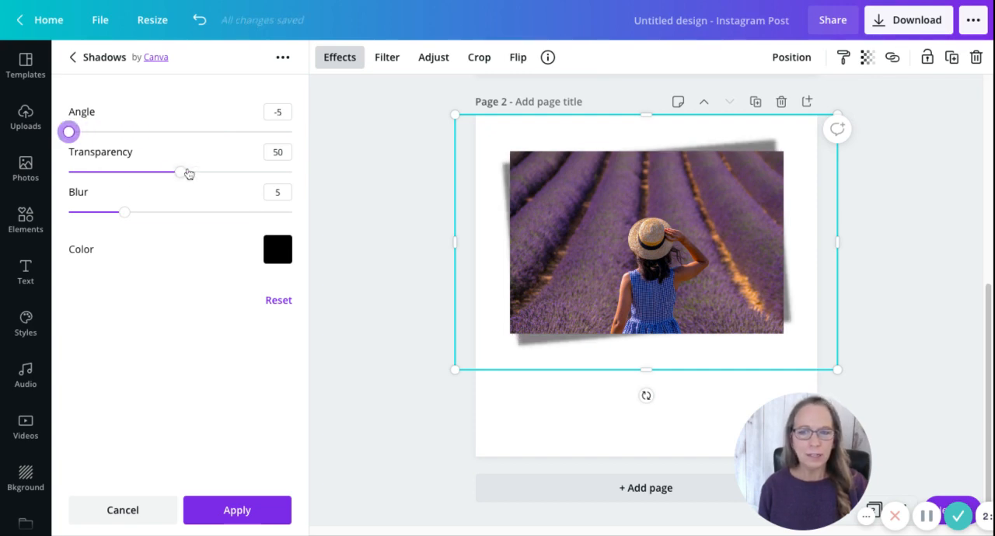
pyautogui.moveTo(178, 172); pyautogui.dragTo(288, 172)
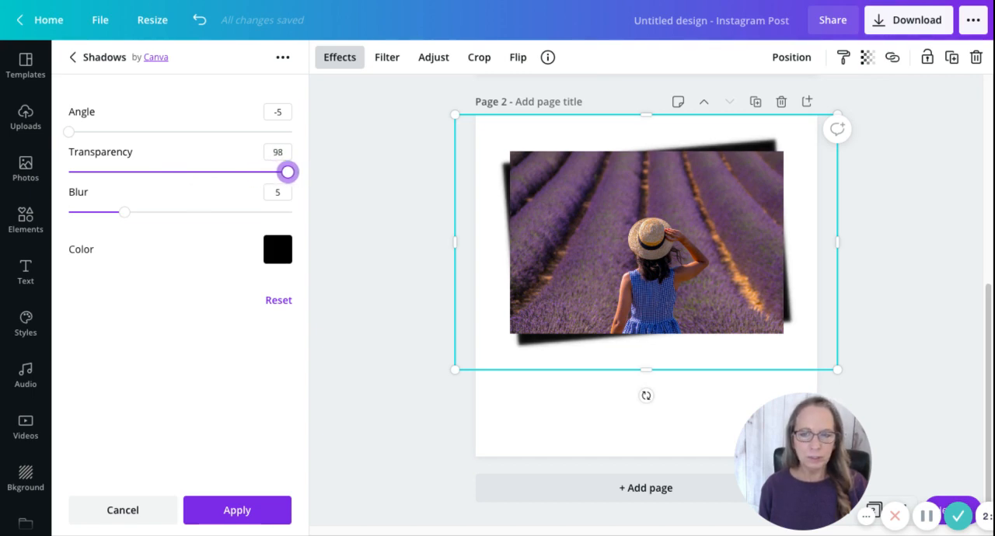
pyautogui.moveTo(125, 211)
pyautogui.mouseDown()
pyautogui.moveTo(258, 212)
pyautogui.moveTo(68, 212)
pyautogui.moveTo(88, 211)
pyautogui.moveTo(80, 211)
pyautogui.mouseUp()
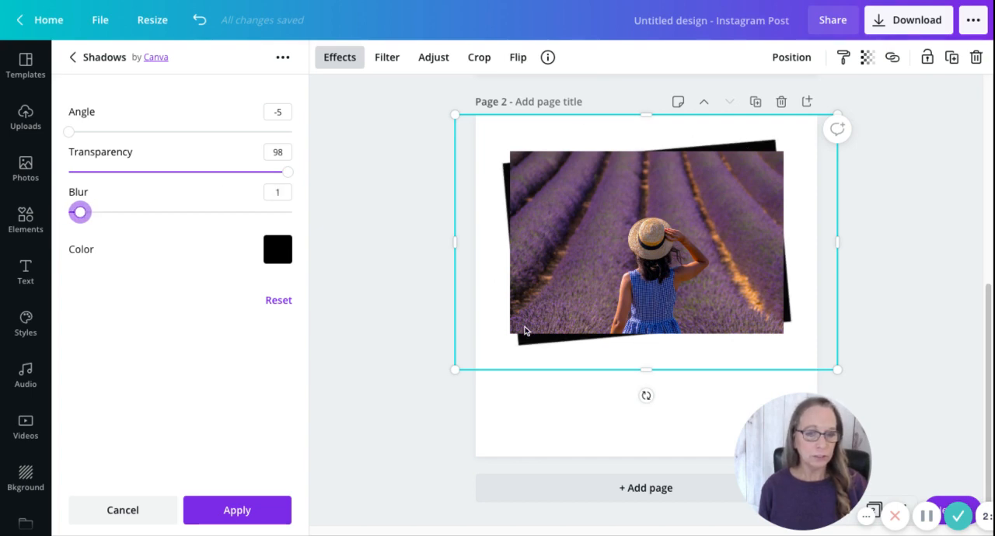
# Step: Change the Angle shadow's color to blue #345689
pyautogui.click(277, 249)
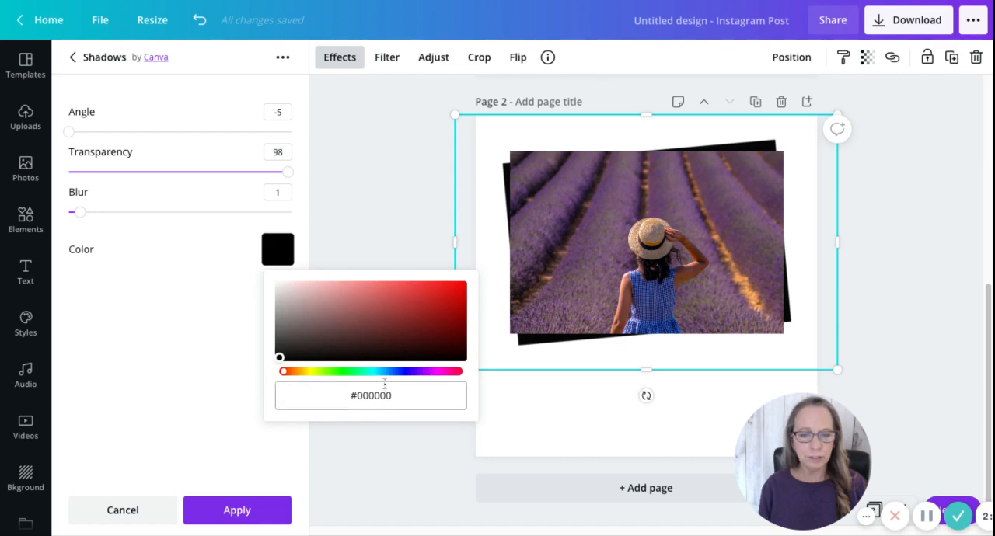
pyautogui.moveTo(379, 372); pyautogui.dragTo(390, 376)
pyautogui.click(393, 318)
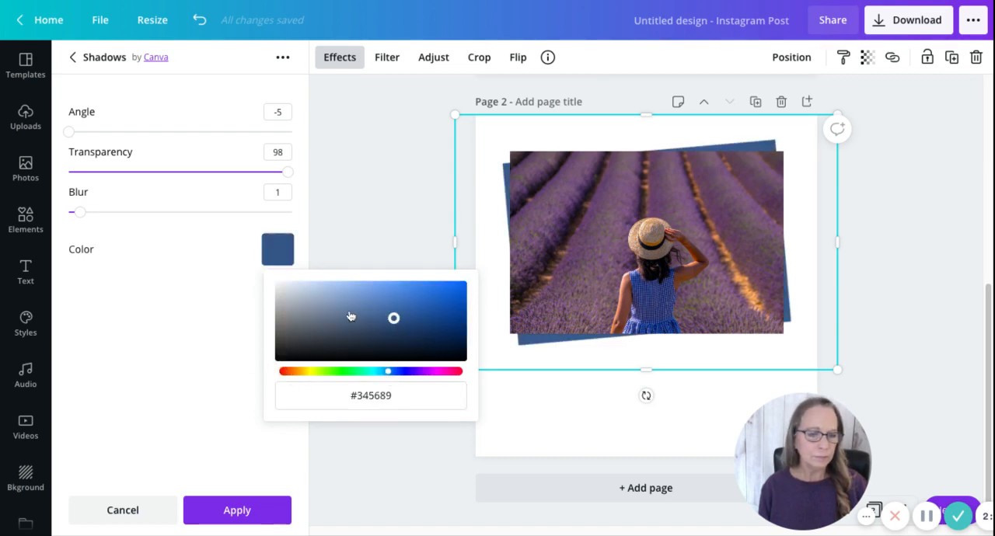
# Step: Reduce the Angle shadow's transparency value to 30 and apply the effect to the lavender field photo
pyautogui.click(206, 173)
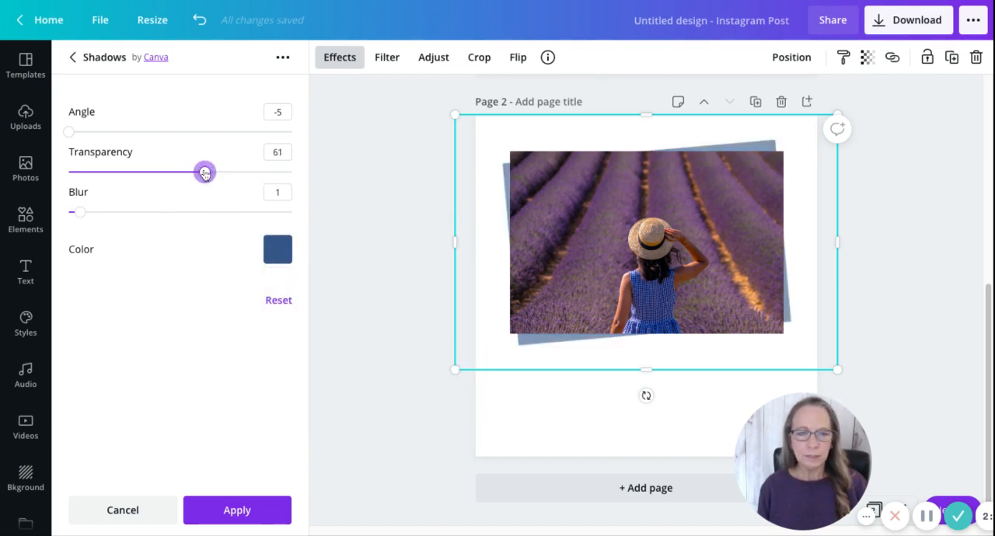
pyautogui.moveTo(205, 172)
pyautogui.mouseDown()
pyautogui.moveTo(119, 172)
pyautogui.moveTo(147, 173)
pyautogui.moveTo(136, 172)
pyautogui.mouseUp()
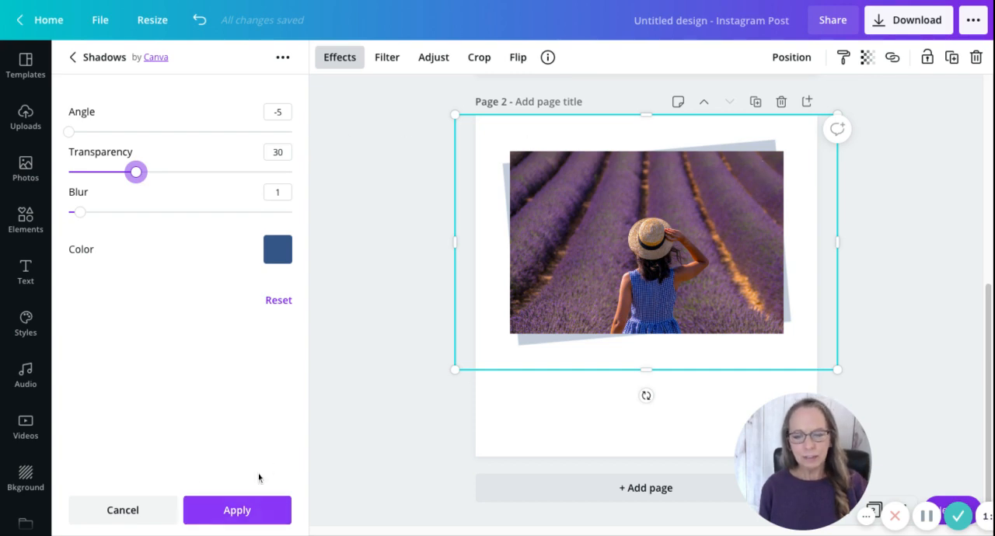
pyautogui.click(251, 510)
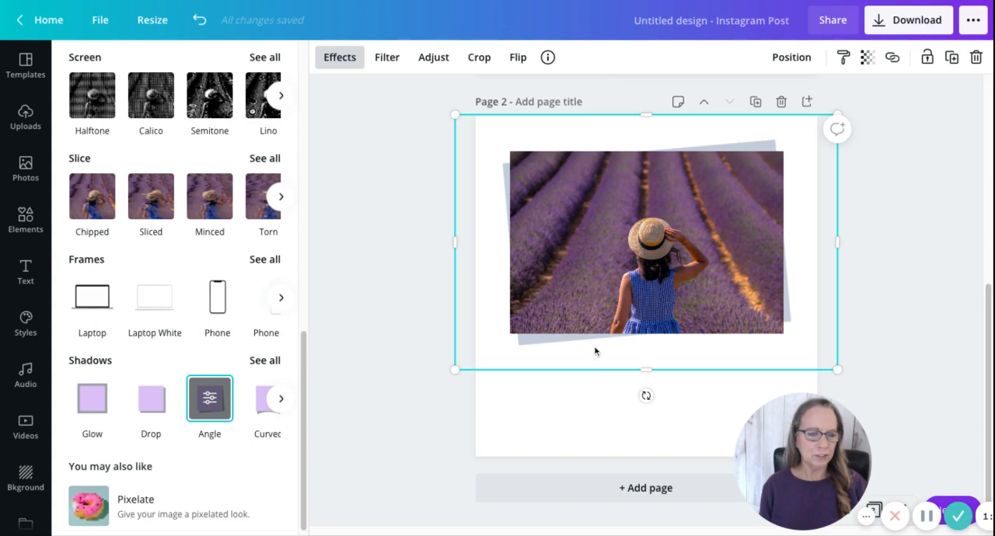
pyautogui.scroll(5, 594, 350)
pyautogui.scroll(-5, 591, 350)
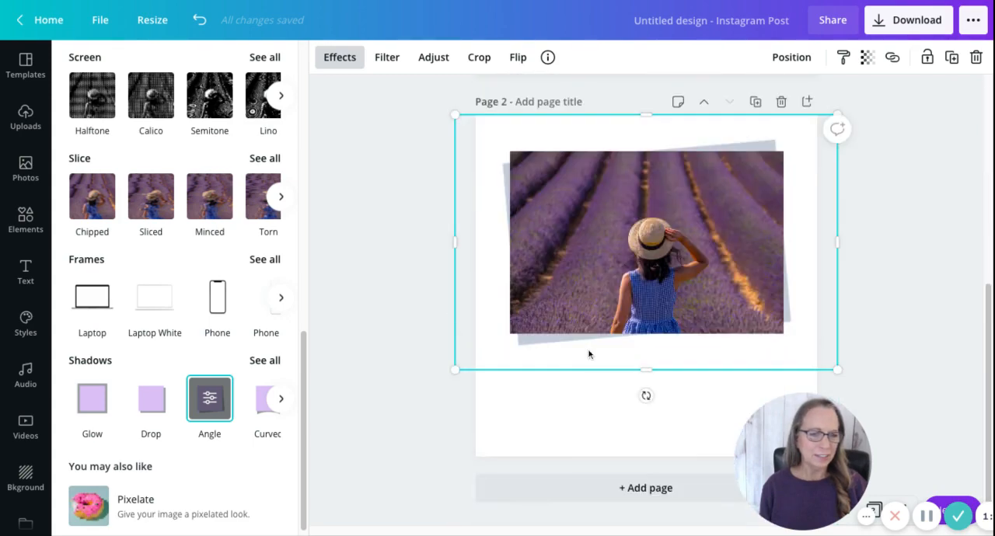